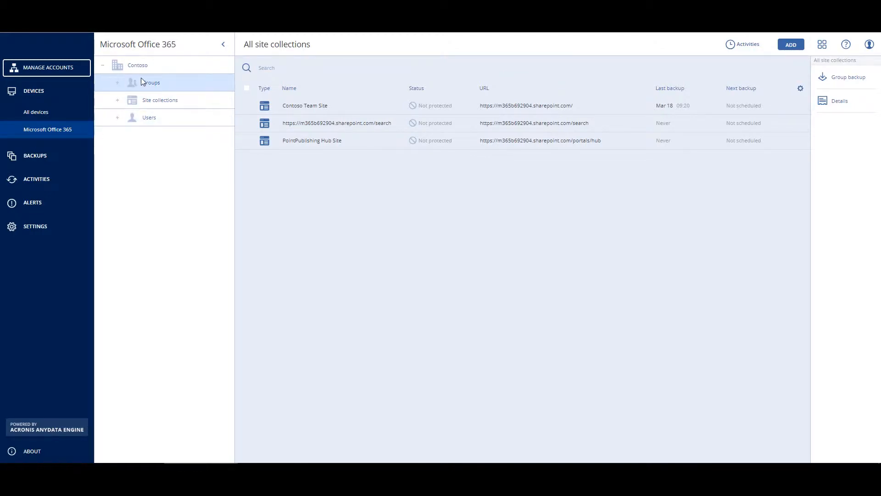
- View the list of all groups in the Contoso organization, and the list of all its site collections
click(120, 85)
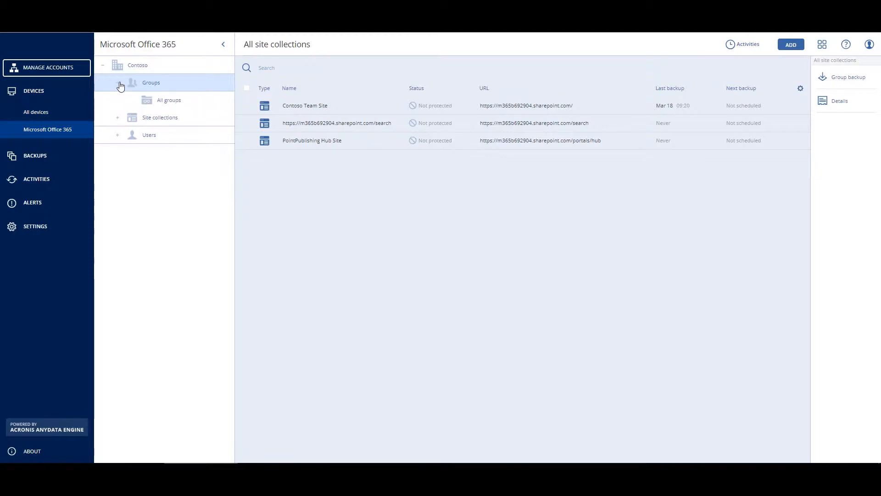
click(153, 100)
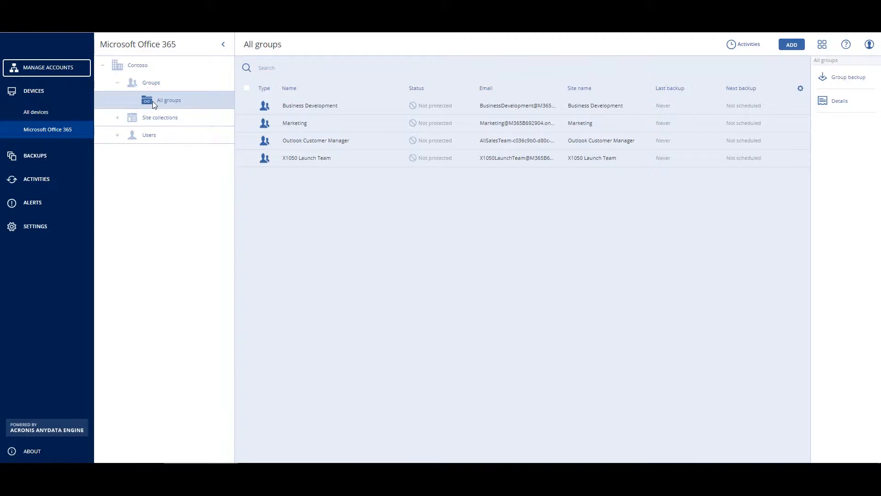
click(118, 117)
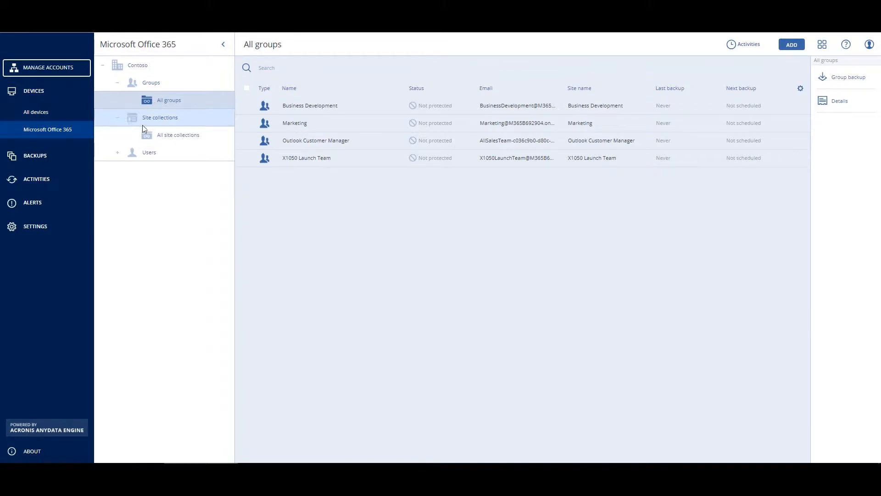
click(162, 131)
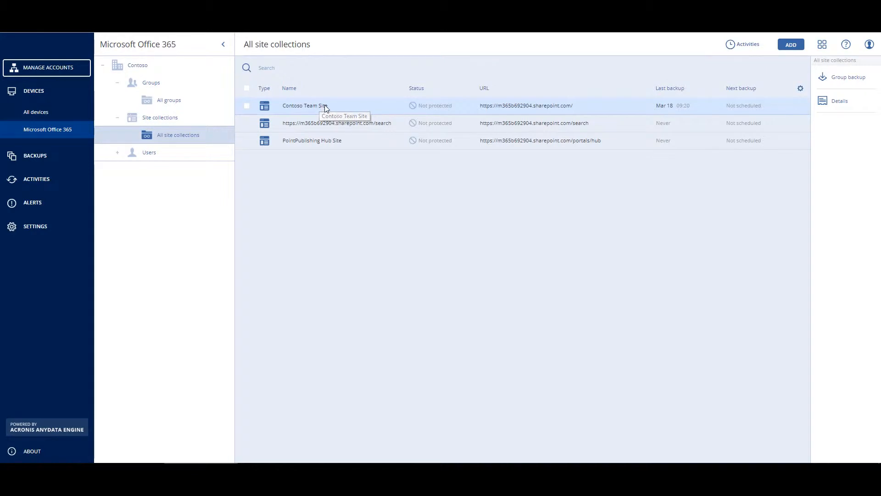
- Review the group backup plan settings for all site collections, including the encryption algorithm options, without applying the plan
click(854, 78)
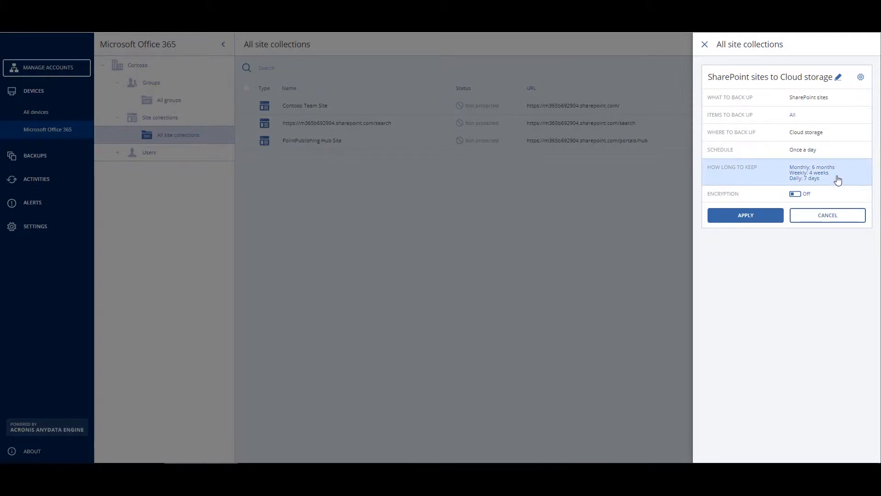
click(795, 194)
click(496, 277)
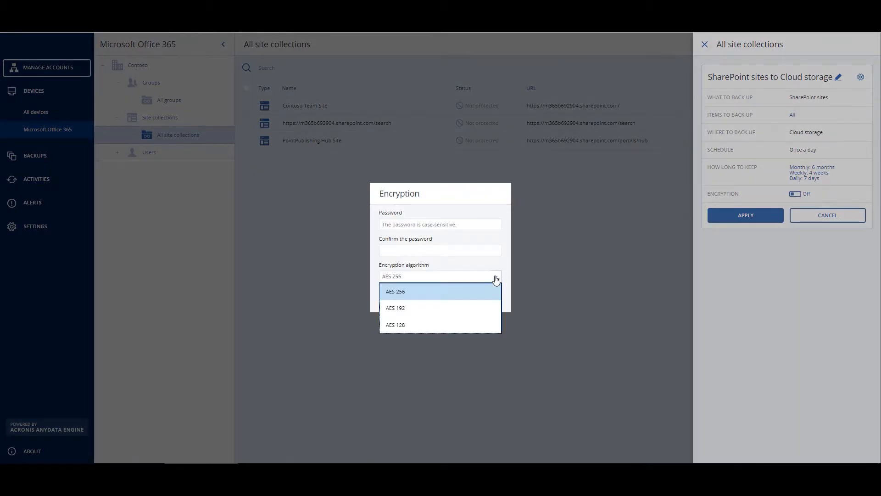
click(496, 278)
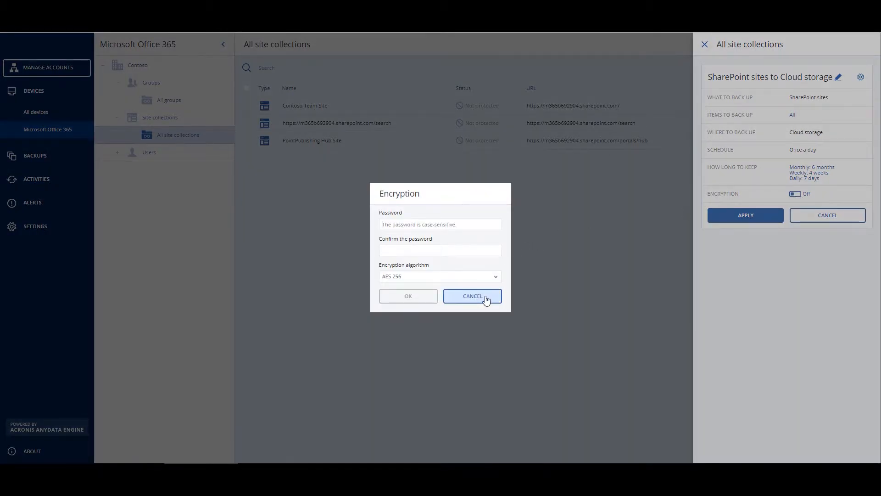
click(486, 299)
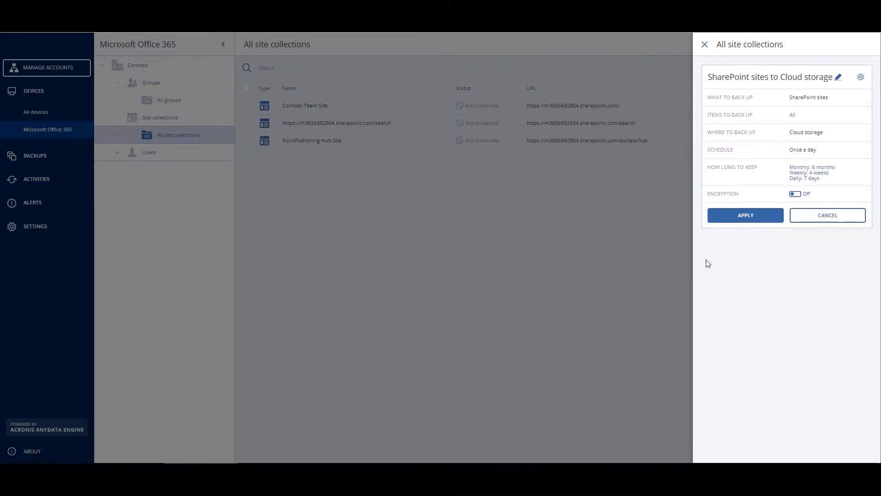
click(818, 220)
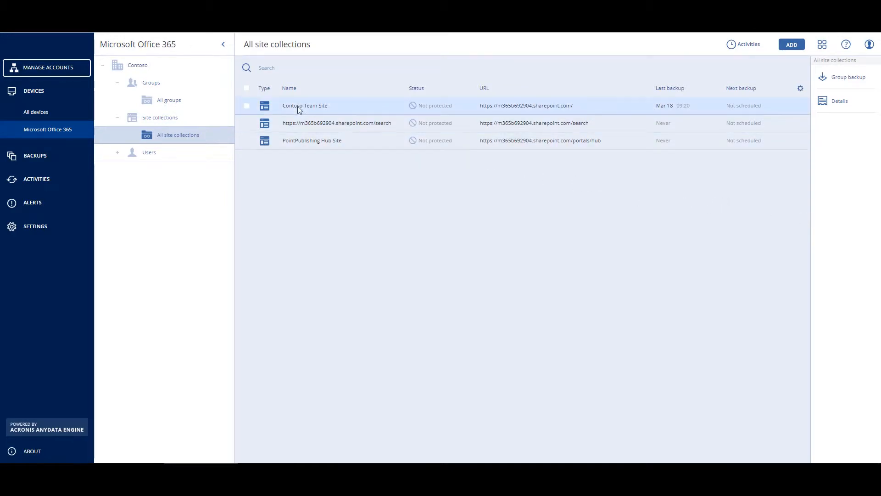
- Start a backup plan for only the Contoso Team Site and name it "Backup - Contoso Site"
click(247, 106)
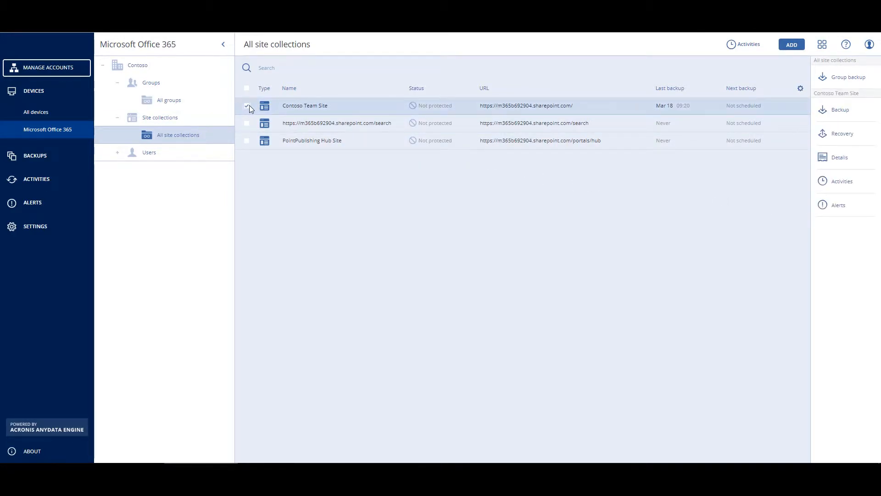
click(844, 110)
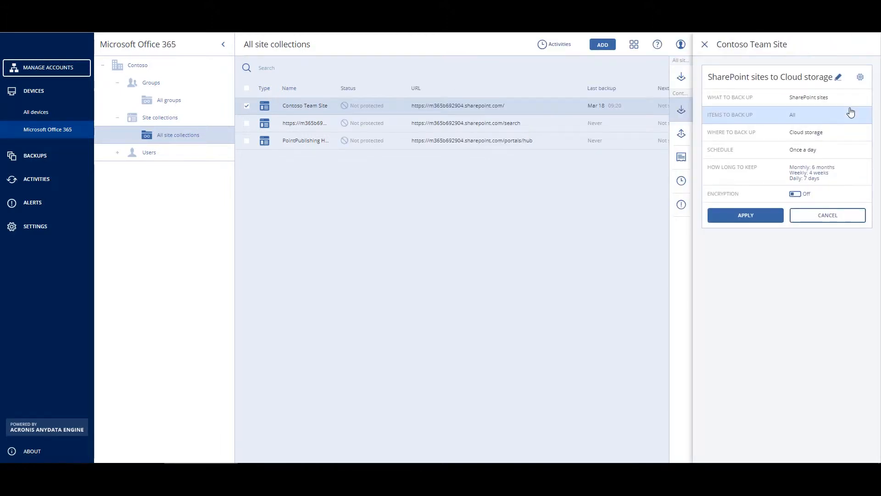
click(839, 78)
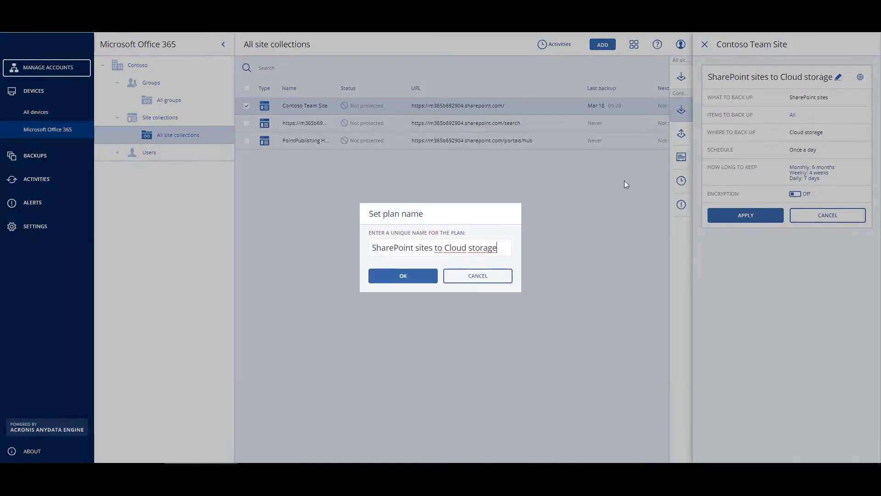
key(ctrl+BackSpace)
key(ctrl+BackSpace)
key(ctrl+BackSpace)
key(ctrl+BackSpace)
key(ctrl+BackSpace)
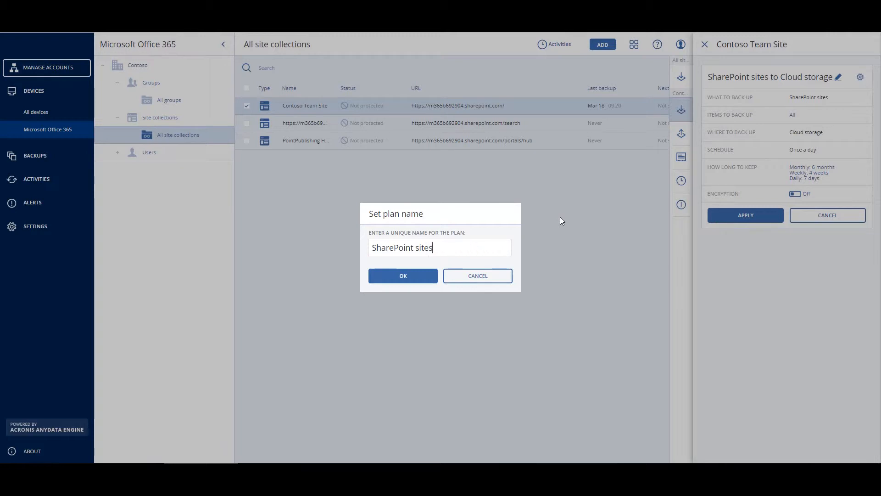
text(Backup - )
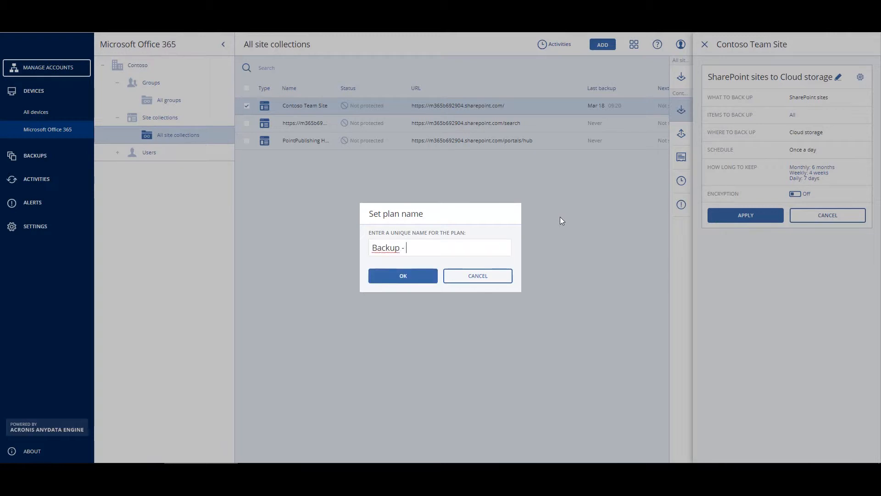
text(Contoso Site)
click(415, 276)
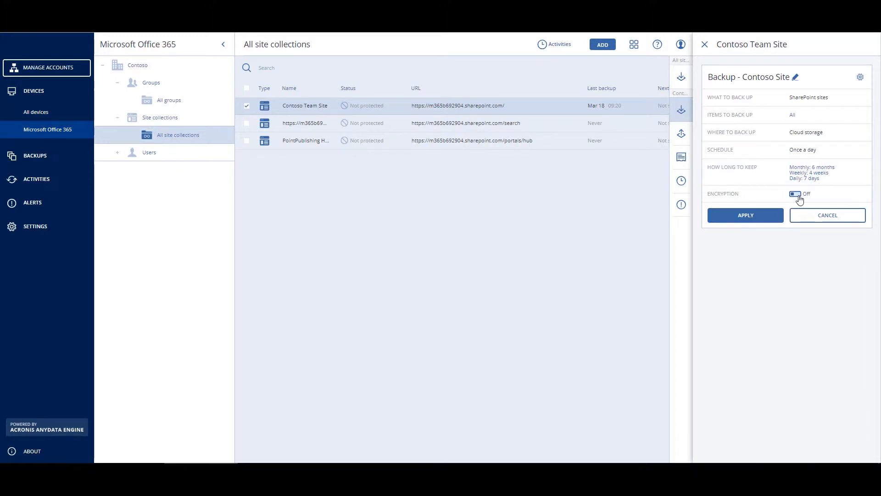
- Apply the backup plan to the Contoso Team Site and run its backup immediately
click(763, 218)
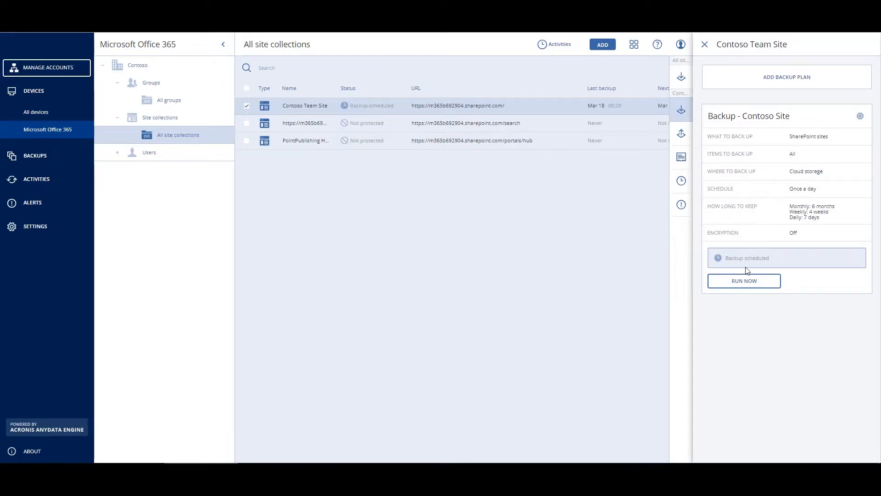
click(741, 284)
- Open the Contoso Site backup stored in Microsoft Office 365 backups for recovery of its SharePoint files
click(69, 162)
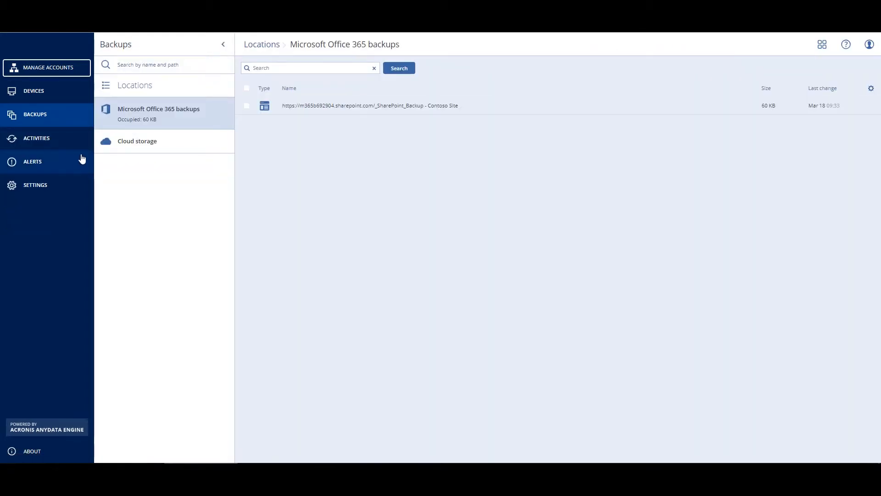
click(294, 109)
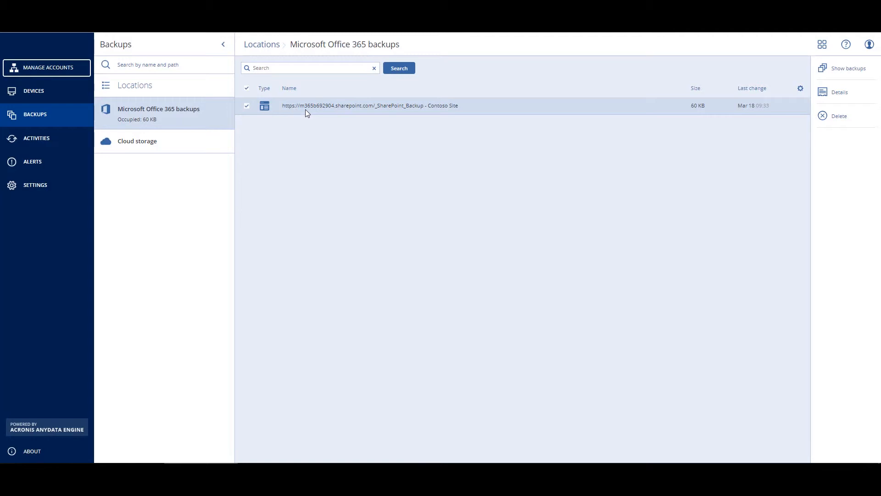
click(856, 74)
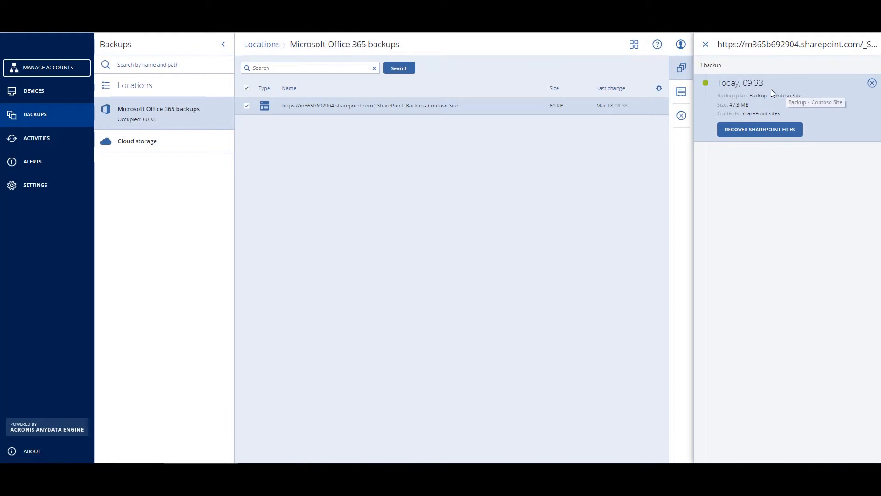
click(781, 131)
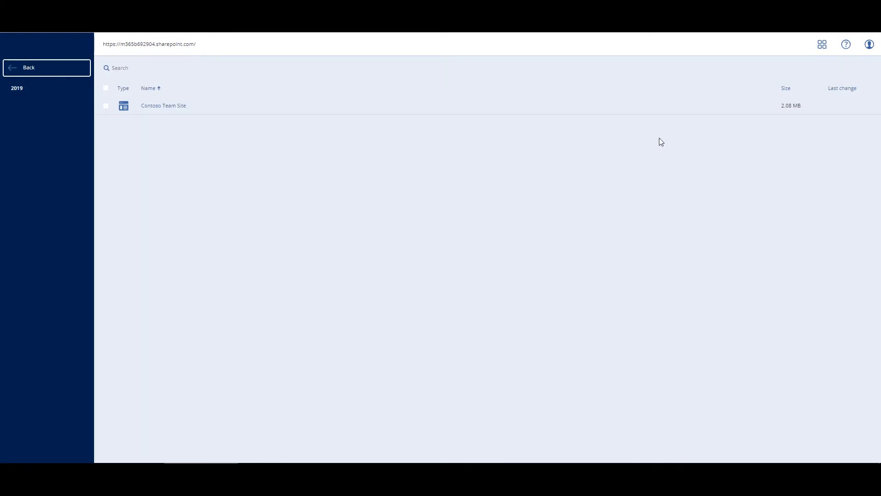
- Review the recovery options for the entire Contoso Team Site without starting the recovery
click(106, 108)
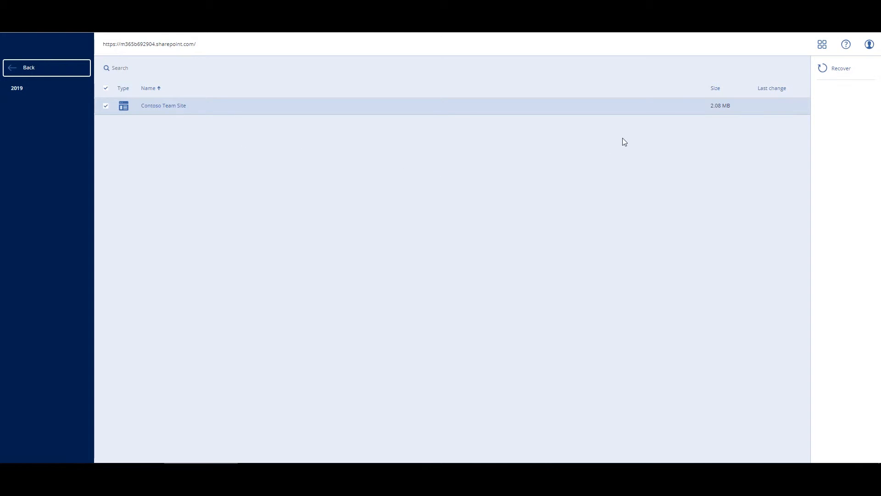
click(836, 77)
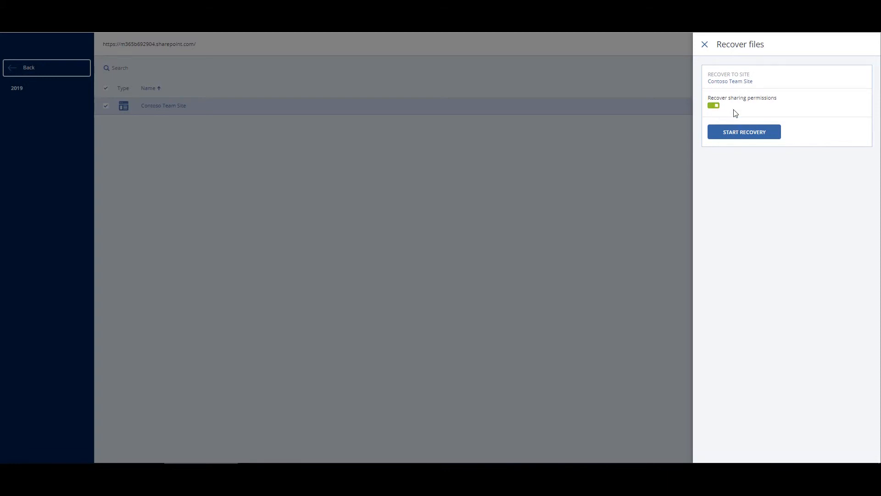
click(706, 45)
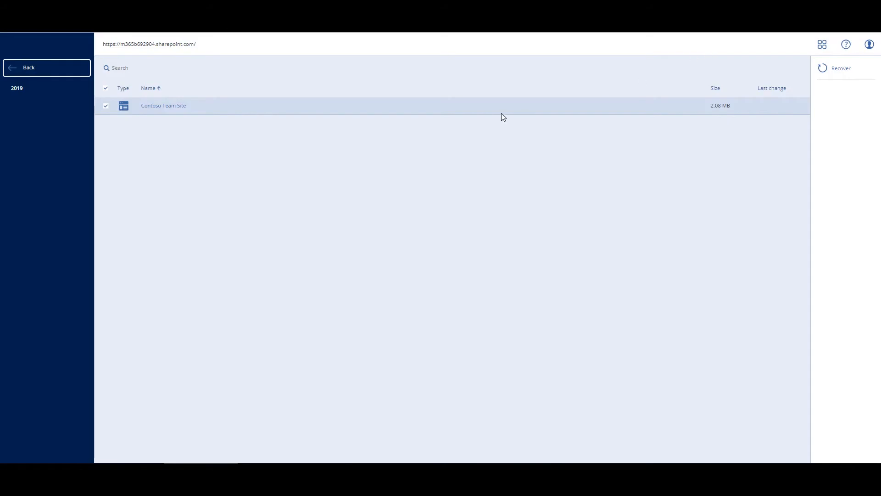
- Recover the Contoso Team Site's Documents library to the original site with sharing permissions, overwriting existing files only if they are older
click(172, 107)
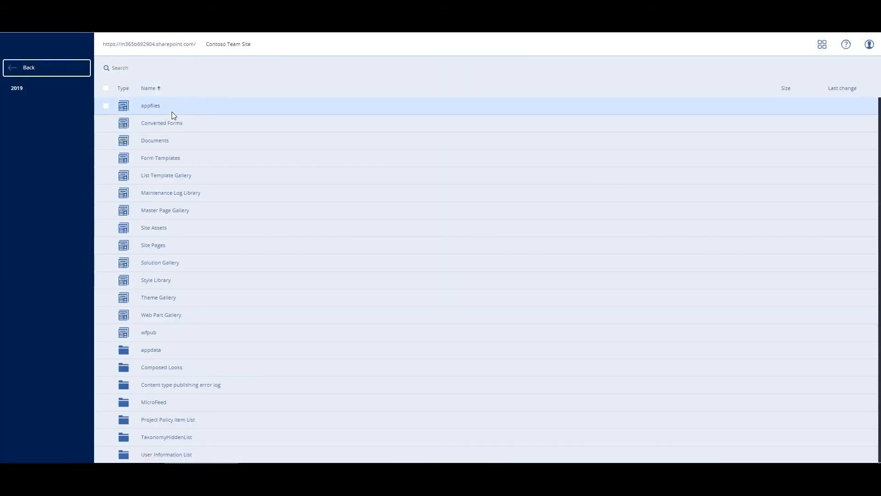
click(106, 141)
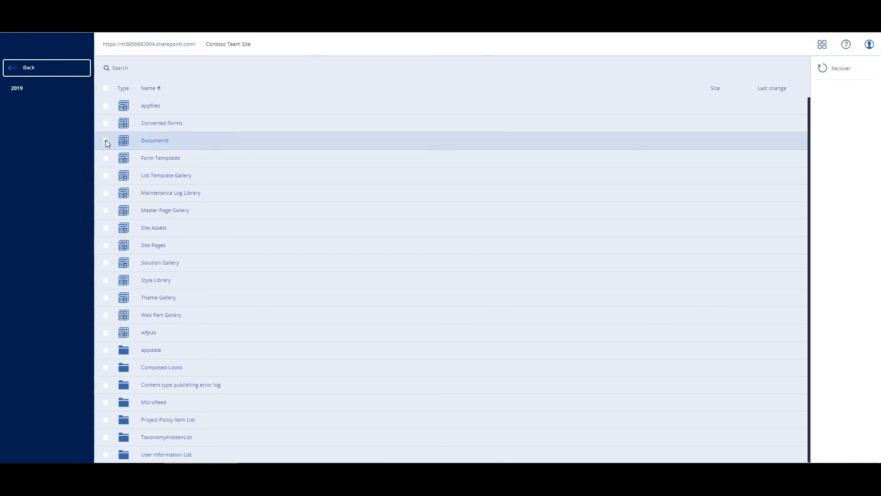
click(848, 71)
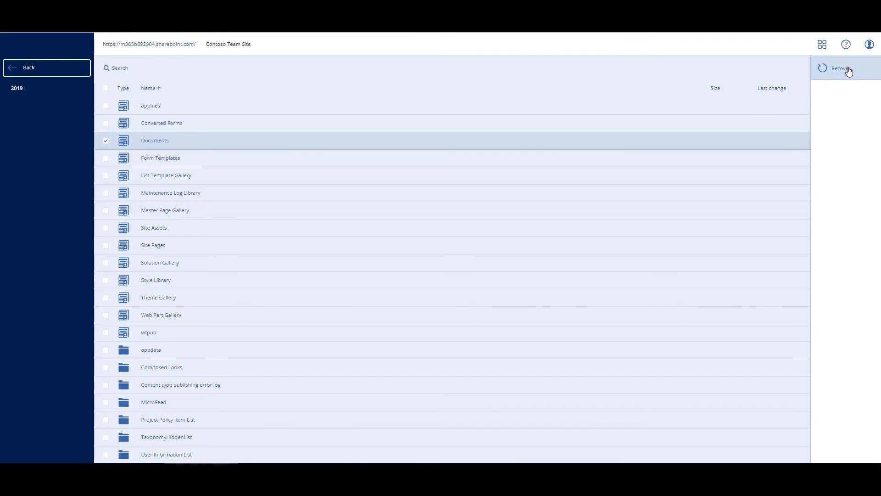
click(849, 71)
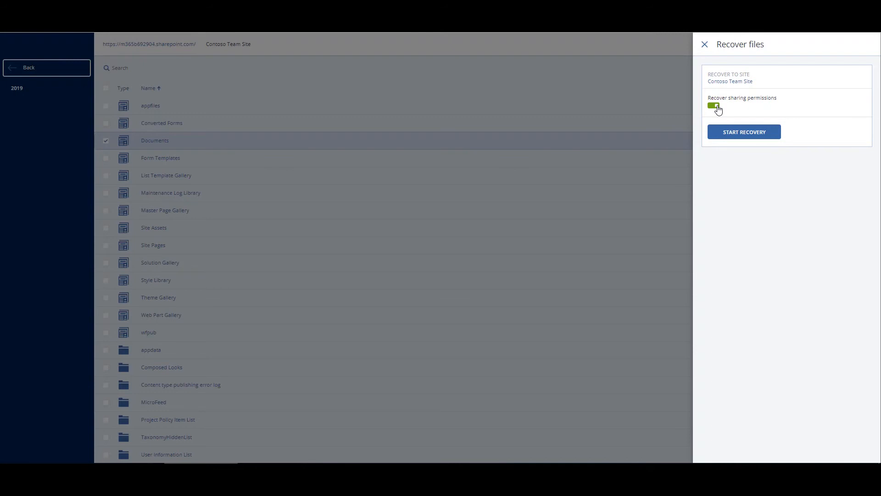
click(734, 138)
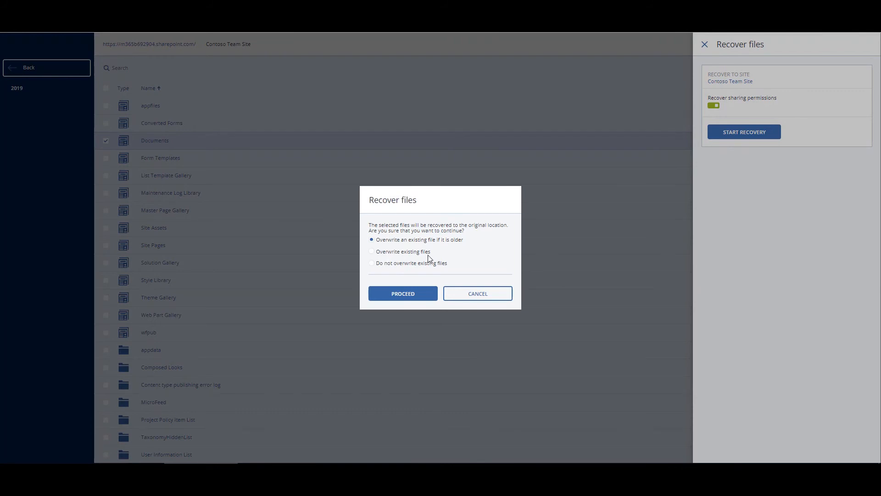
click(414, 296)
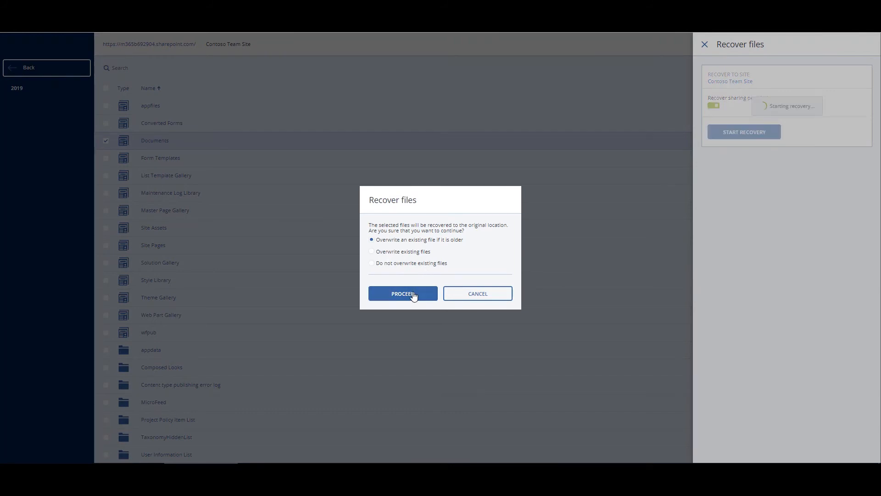